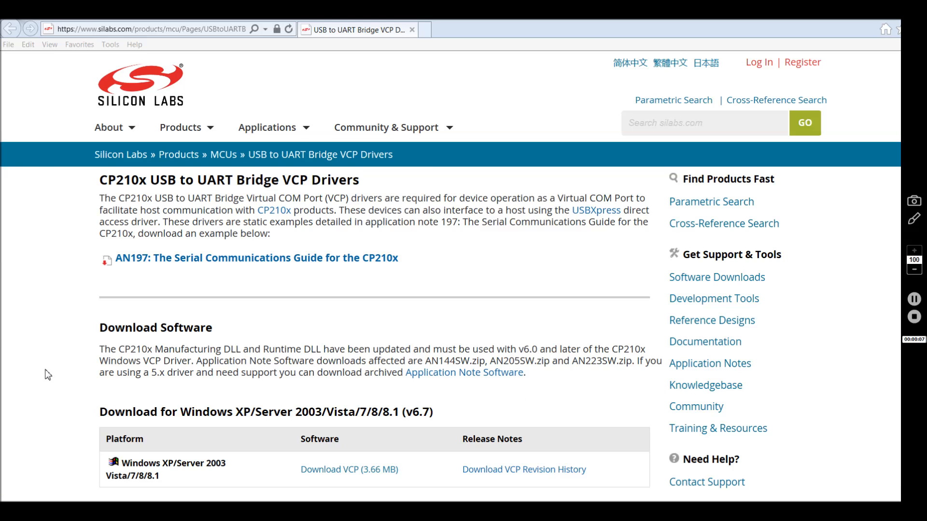
pyautogui.scroll(-1, 46, 374)
pyautogui.scroll(-2, 46, 374)
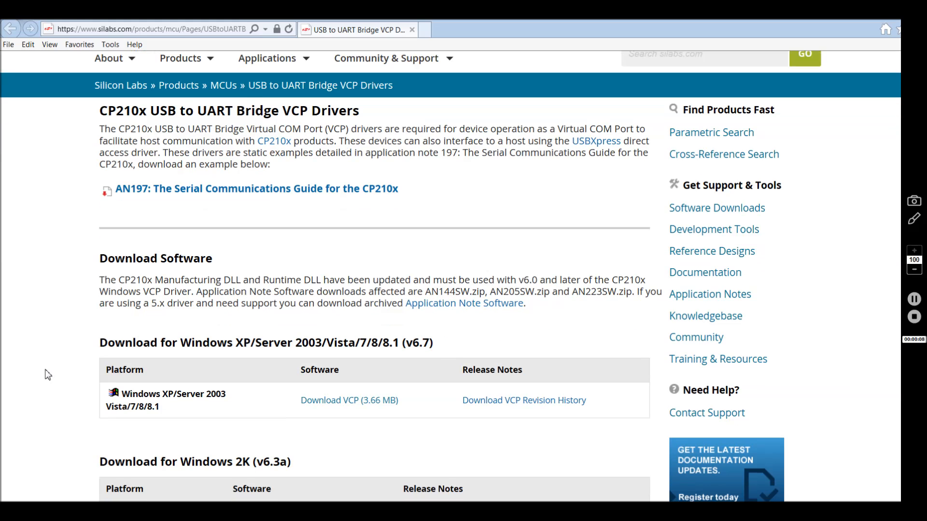
pyautogui.scroll(-2, 43, 372)
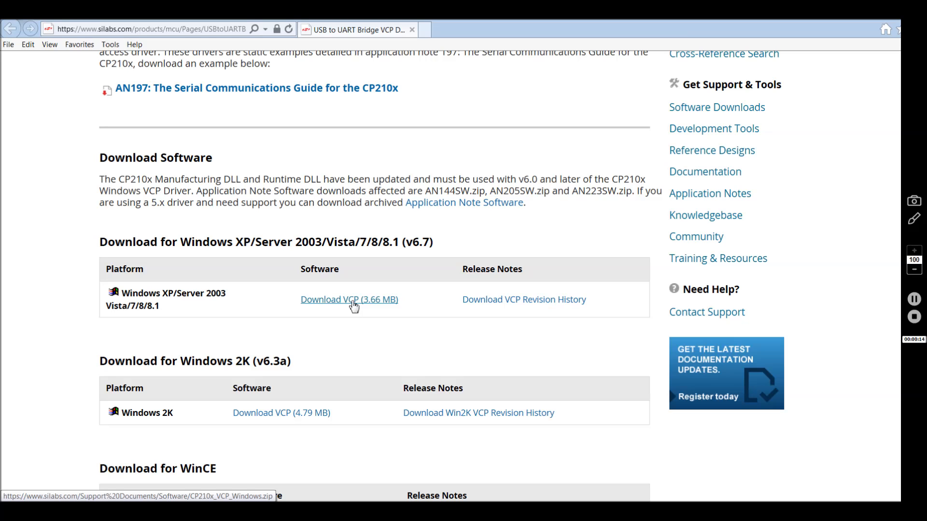
# Download and save the CP210x VCP driver zip for Windows XP–8.1, then view its contents
pyautogui.click(353, 305)
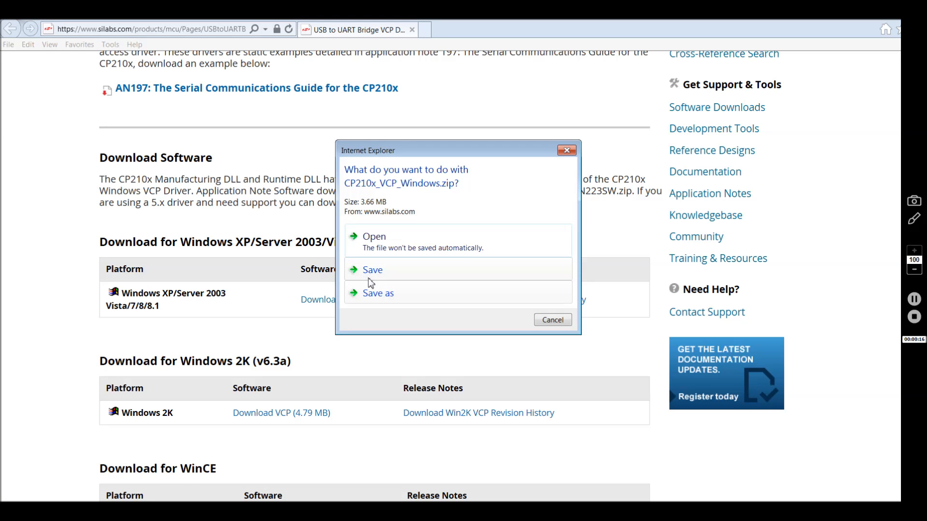
pyautogui.click(374, 272)
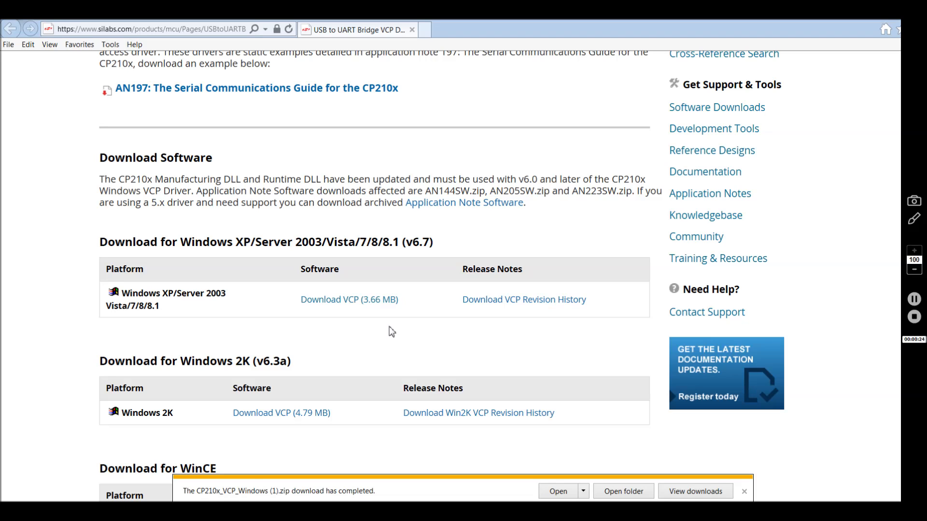
pyautogui.click(558, 492)
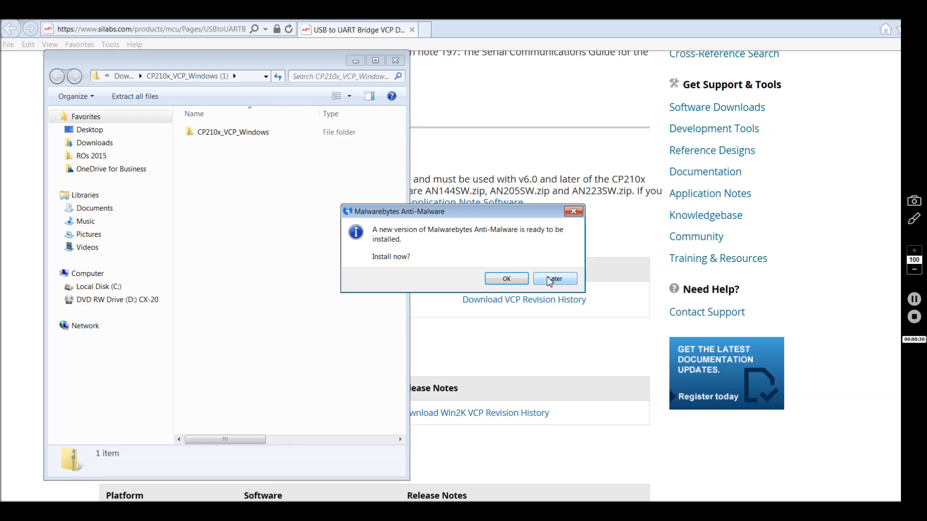
# Postpone the Malwarebytes update and browse into the CP210x_VCP_Windows folder inside the zip
pyautogui.click(553, 279)
pyautogui.click(230, 133)
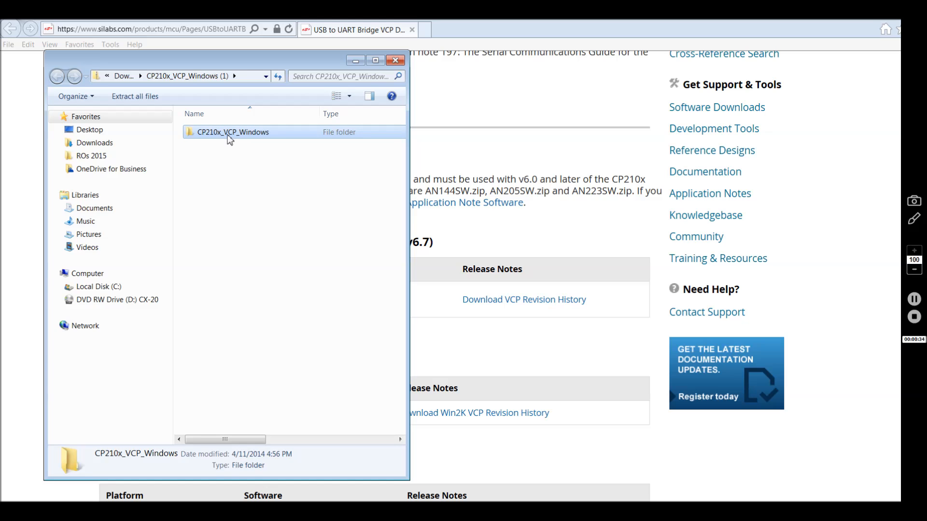
pyautogui.doubleClick(229, 135)
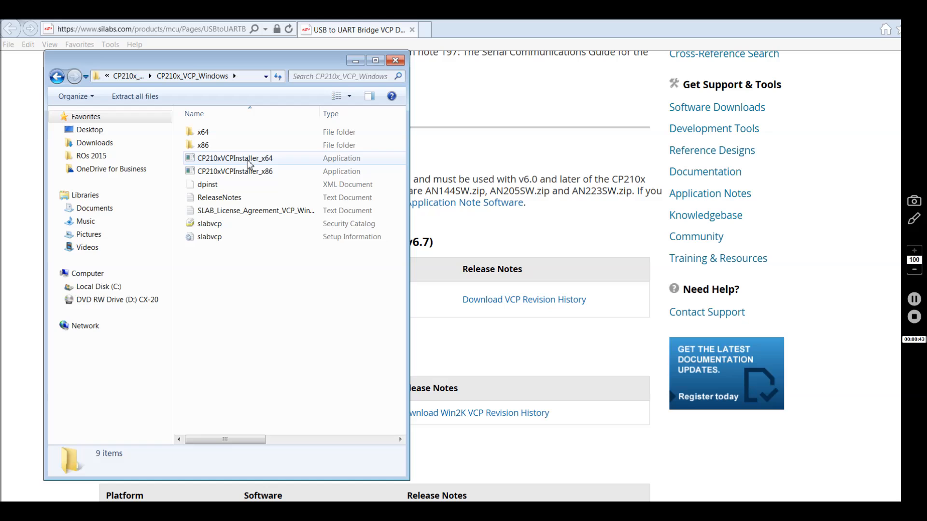
pyautogui.doubleClick(246, 160)
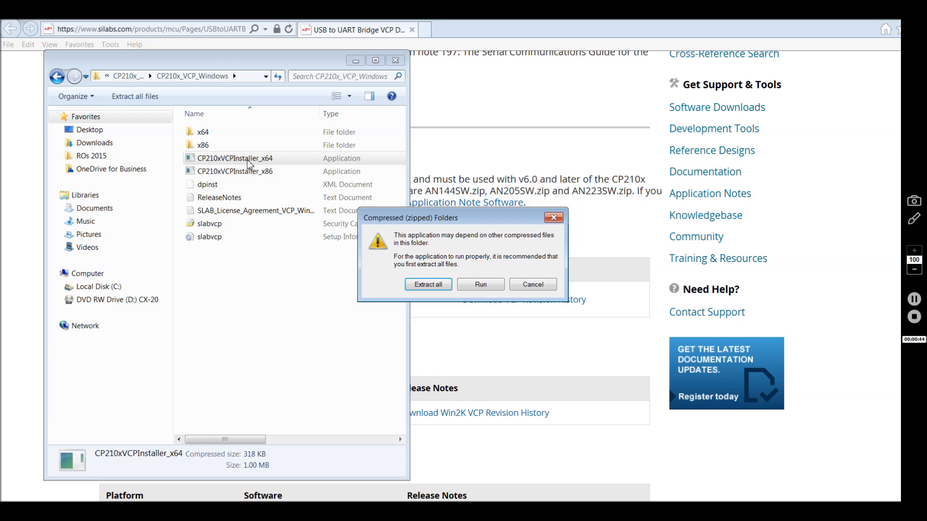
# Extract the archive to Downloads and launch CP210xVCPInstaller_x64 from the extracted folder
pyautogui.click(427, 284)
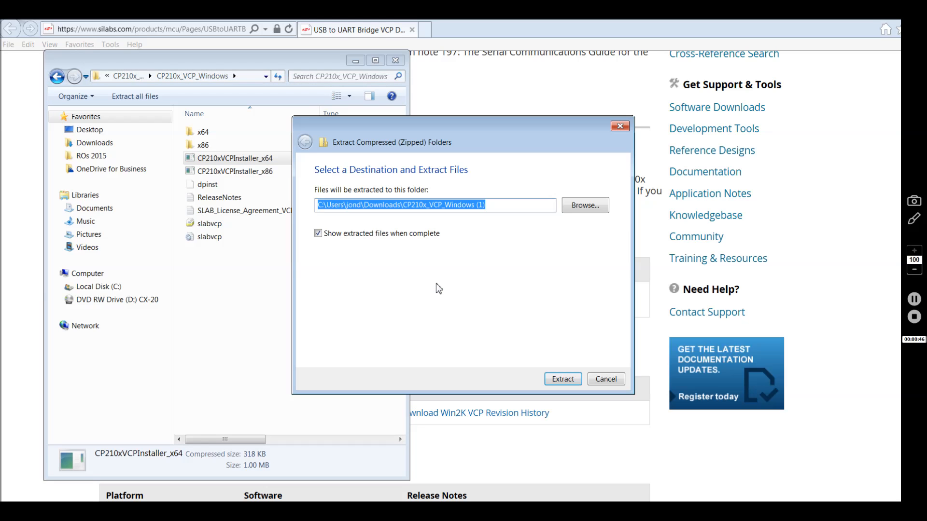
pyautogui.click(563, 380)
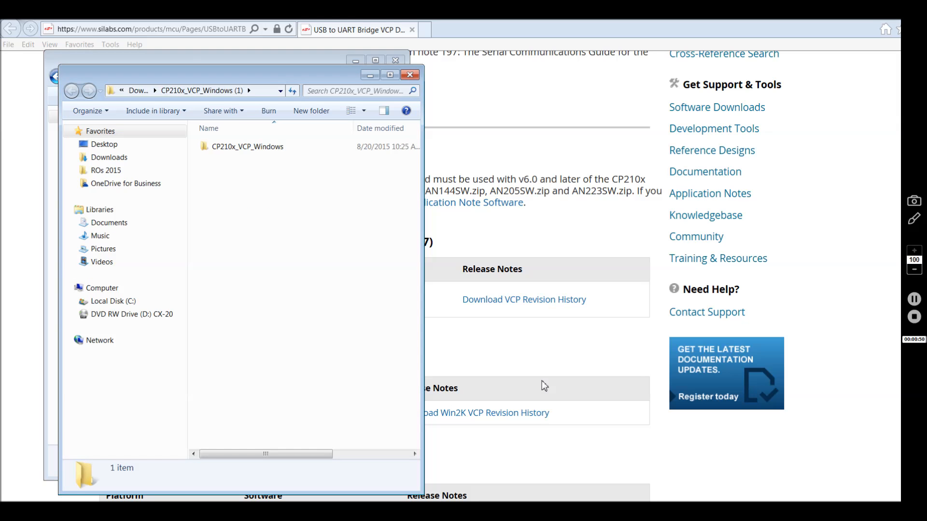
pyautogui.doubleClick(247, 146)
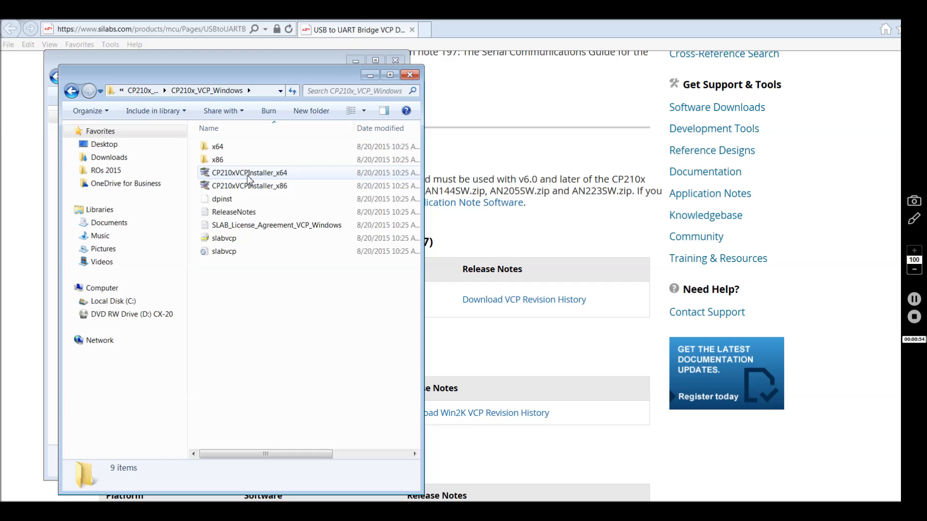
pyautogui.doubleClick(249, 174)
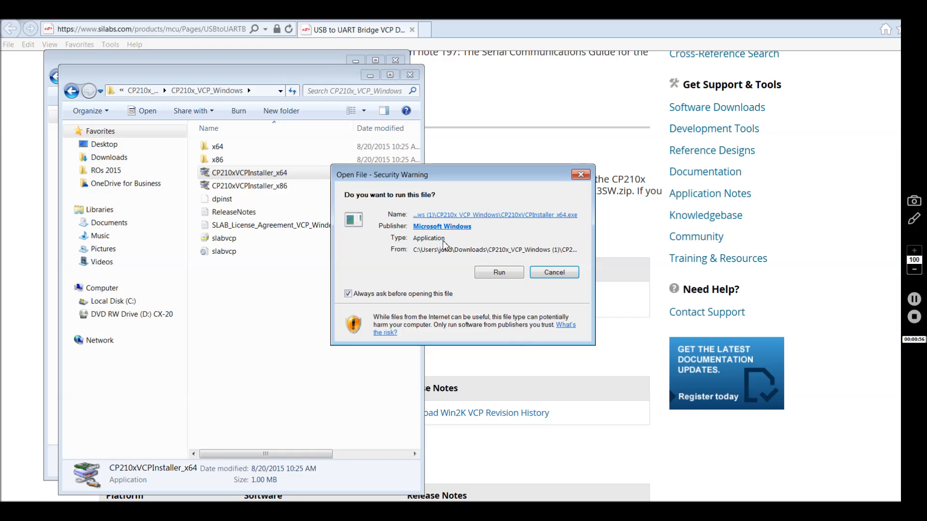
# Run the CP210x installer through license acceptance to Finish, then close the driver folder windows
pyautogui.click(498, 273)
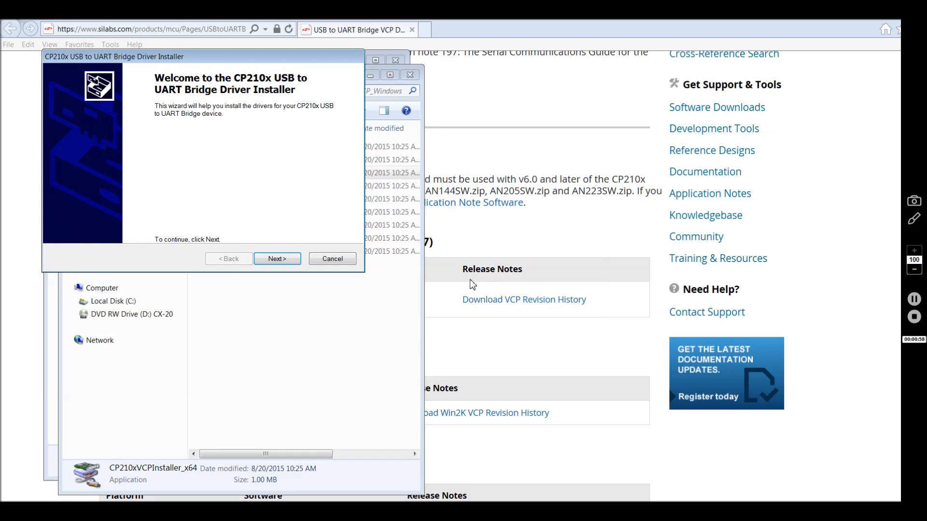
pyautogui.click(277, 259)
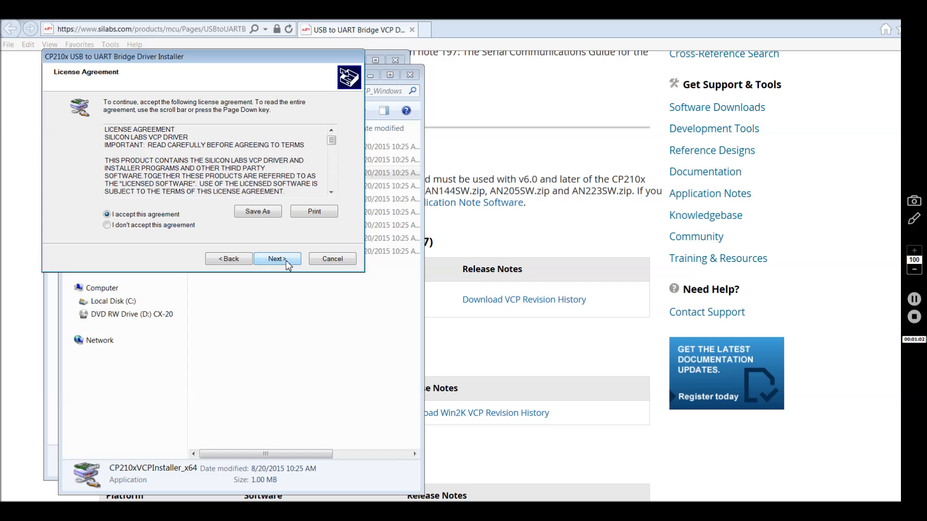
pyautogui.click(277, 260)
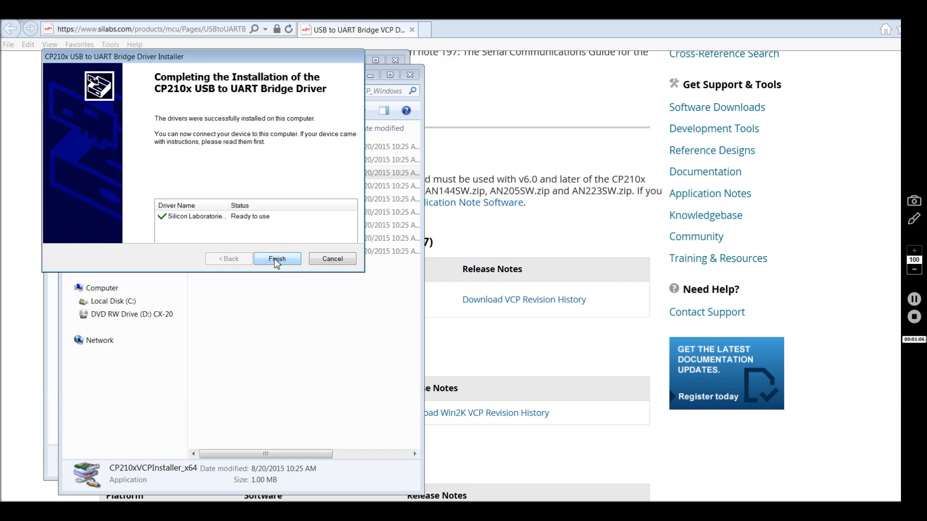
pyautogui.click(277, 259)
pyautogui.click(410, 75)
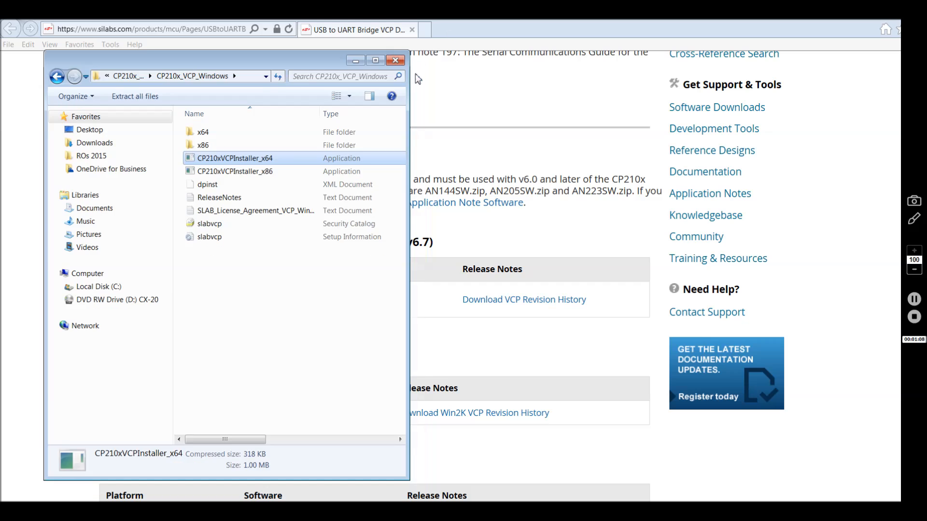
pyautogui.click(395, 60)
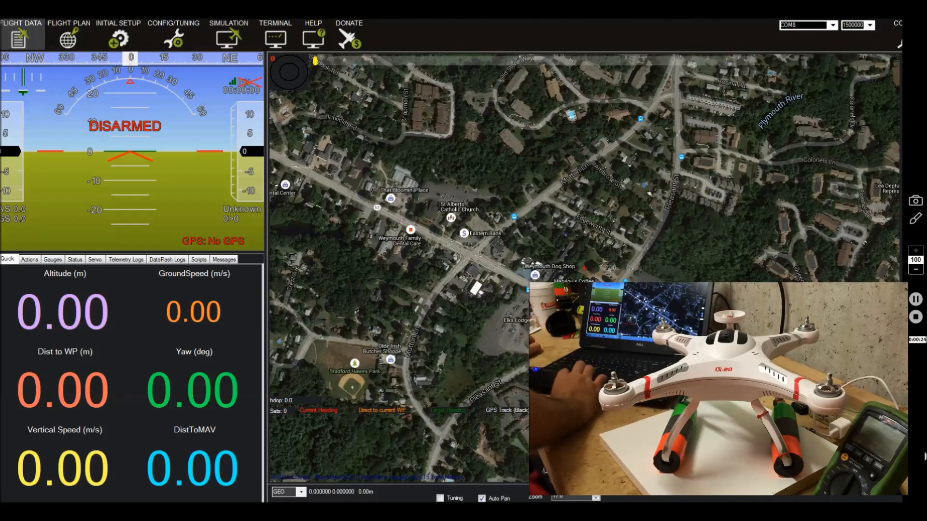
# Select COM8 Silicon Labs CP210x at 57600 baud in the connection bar and connect to the drone
pyautogui.click(832, 26)
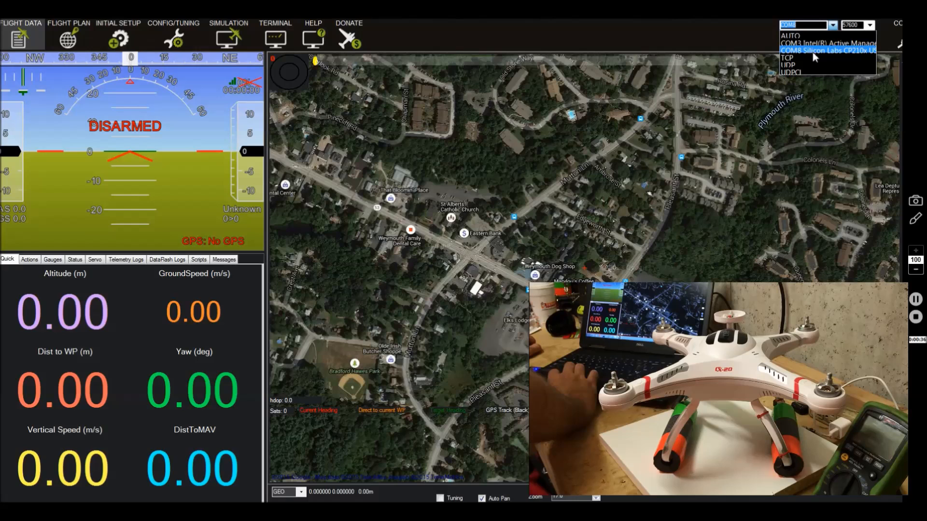
pyautogui.click(813, 56)
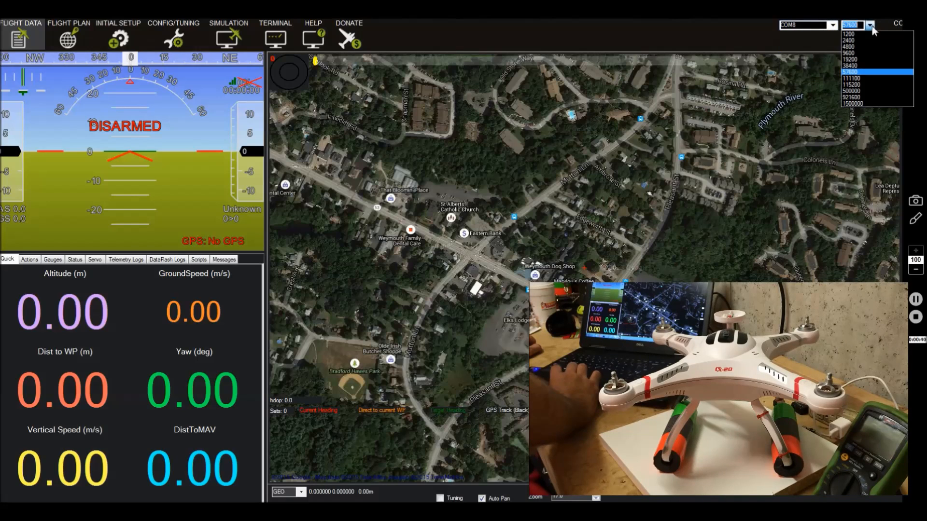
pyautogui.click(861, 71)
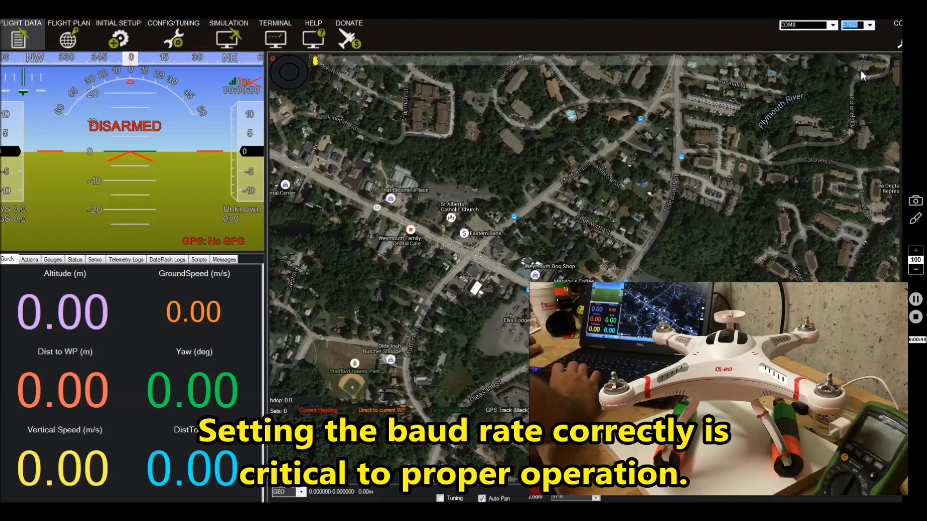
pyautogui.click(900, 48)
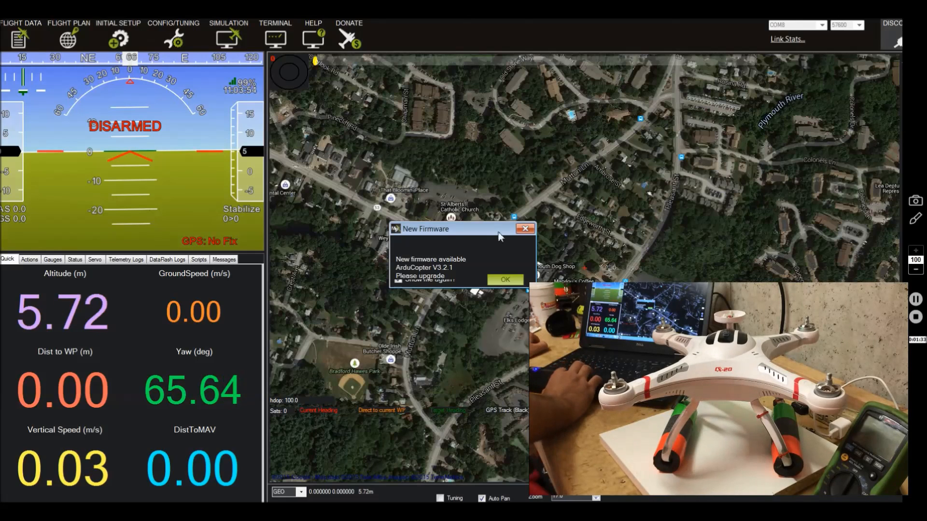
# Dismiss the ArduCopter V3.2.1 new firmware notice, leaving live telemetry on screen
pyautogui.click(523, 229)
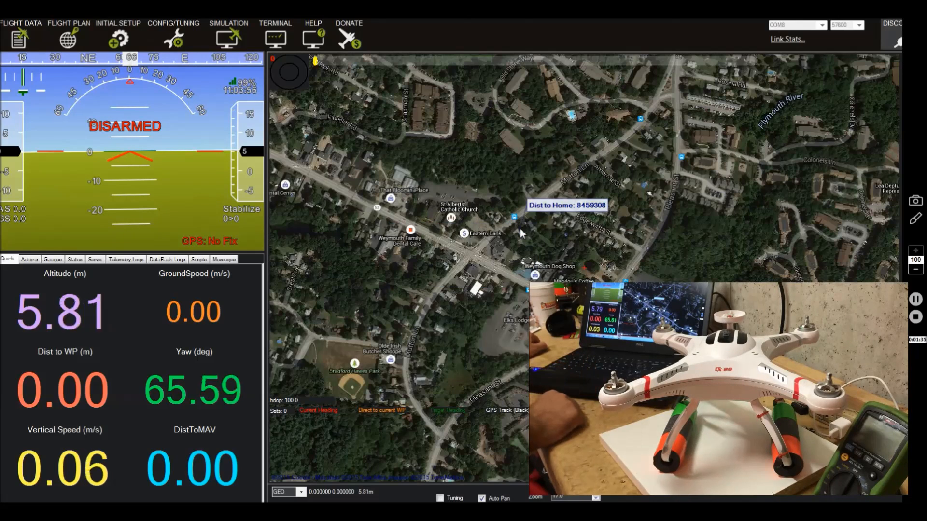